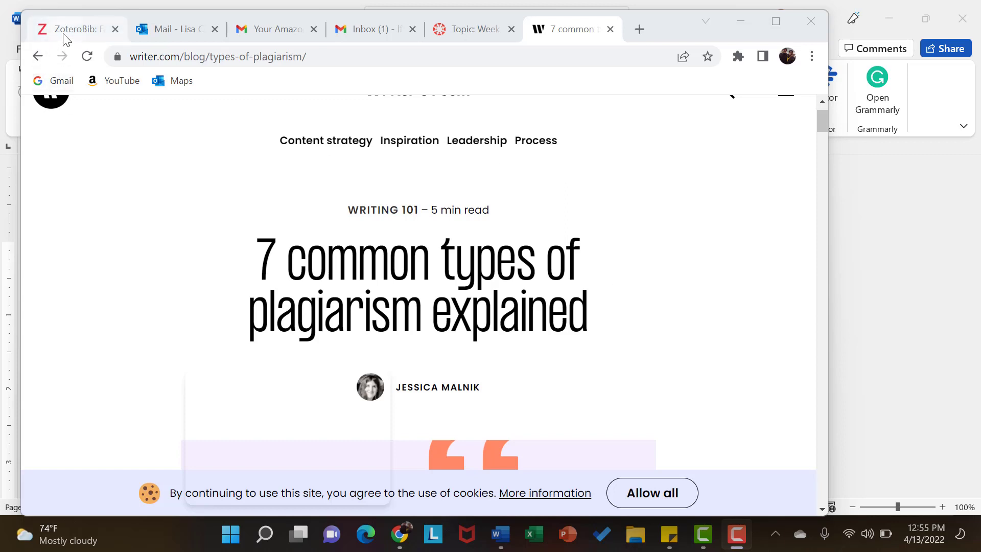
click(287, 57)
double_click(289, 57)
drag(356, 57, 126, 66)
key(ctrl+c)
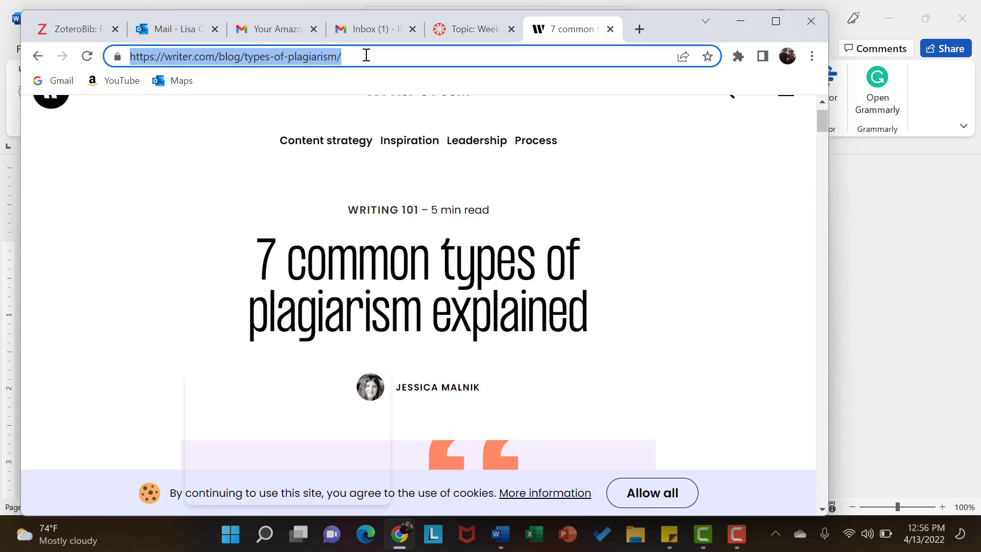
In the ZoteroBib tab, go to google.com
click(81, 30)
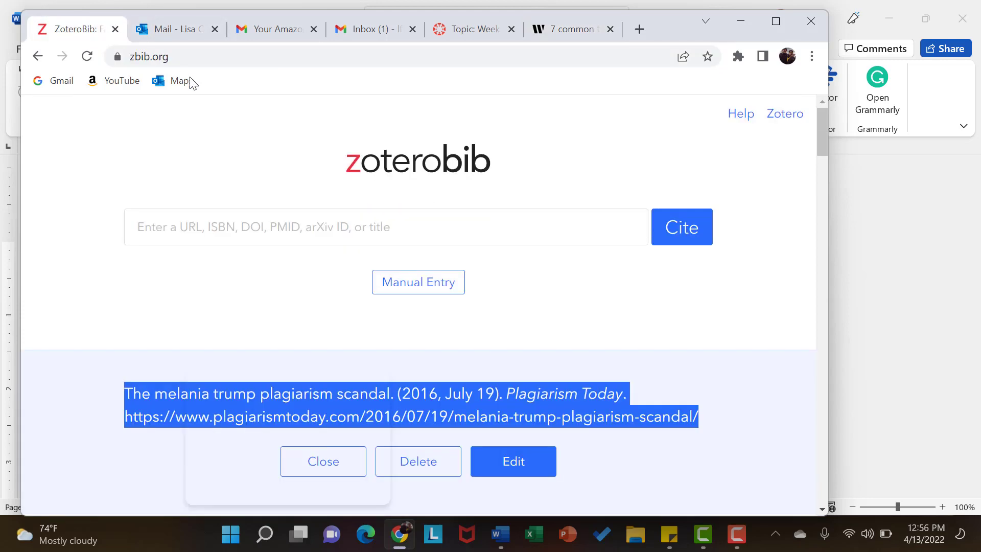
click(228, 56)
text(go)
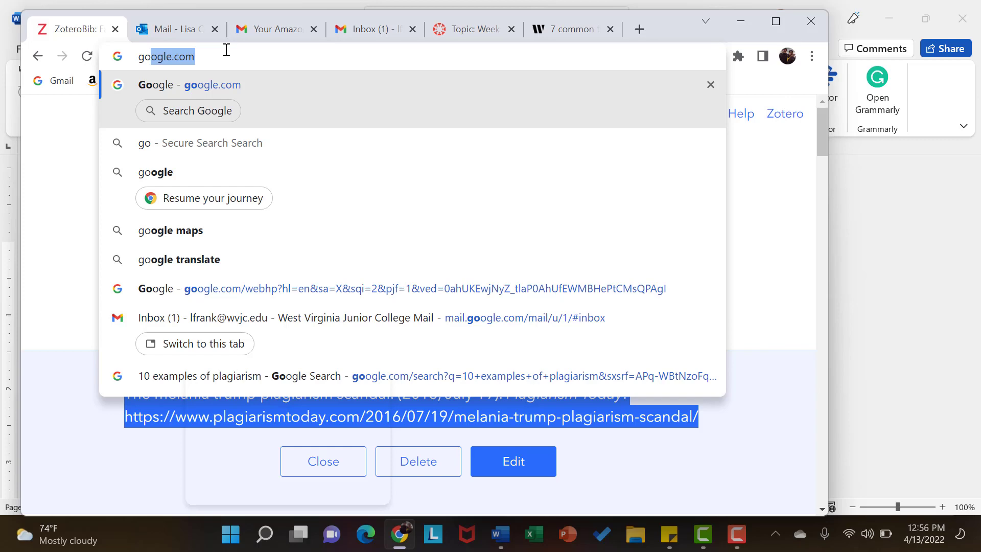
text(ogle.com)
key(Return)
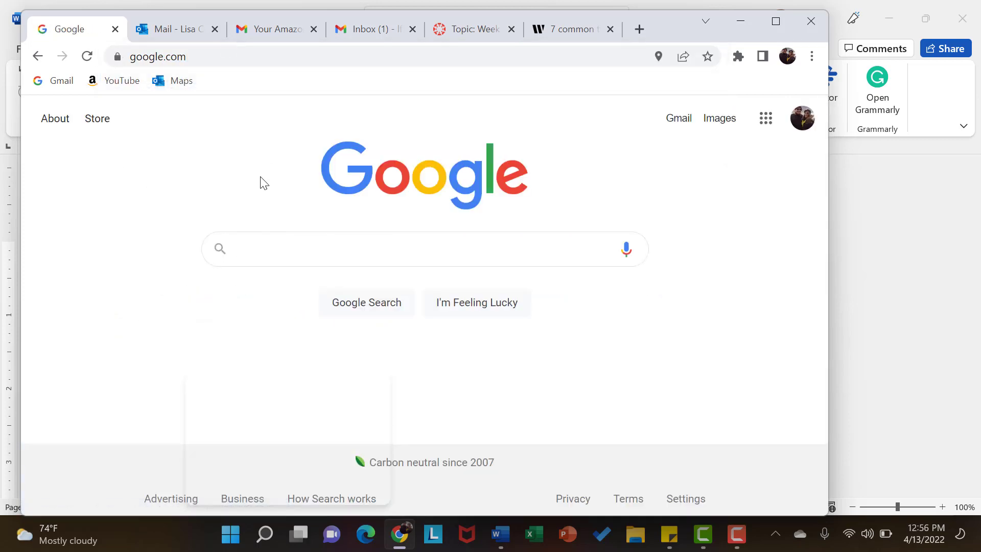
Search Google for 'zoterobib' using the autocomplete suggestion
click(252, 235)
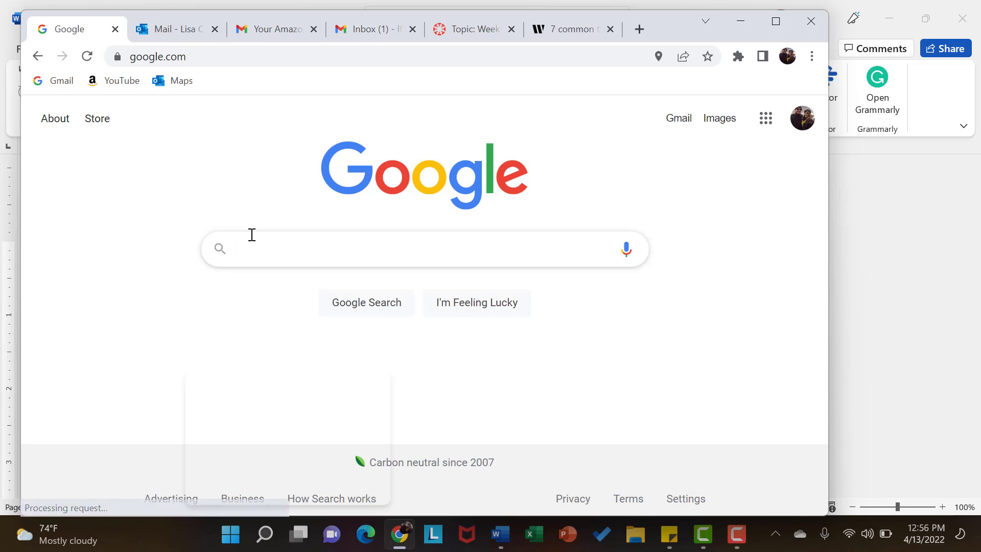
text(zo)
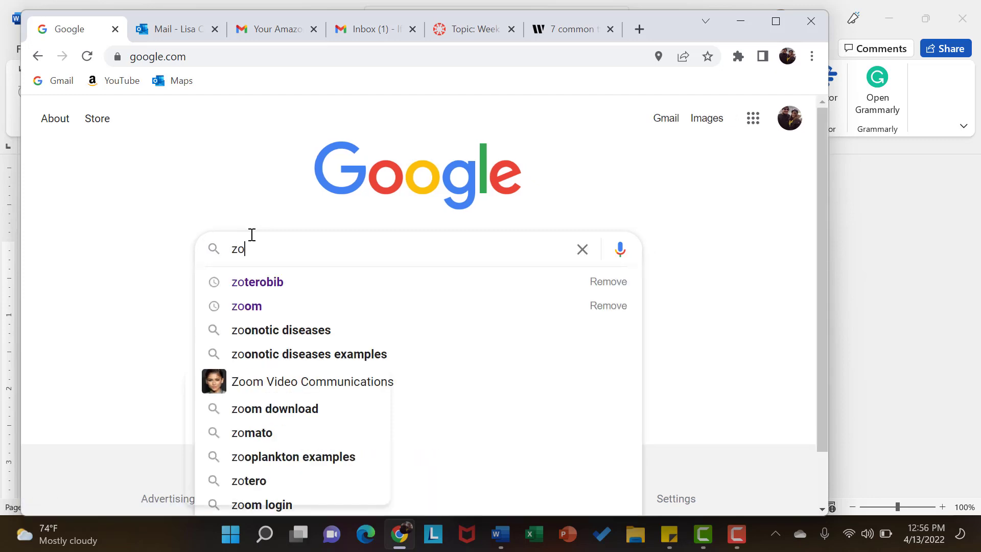
click(282, 289)
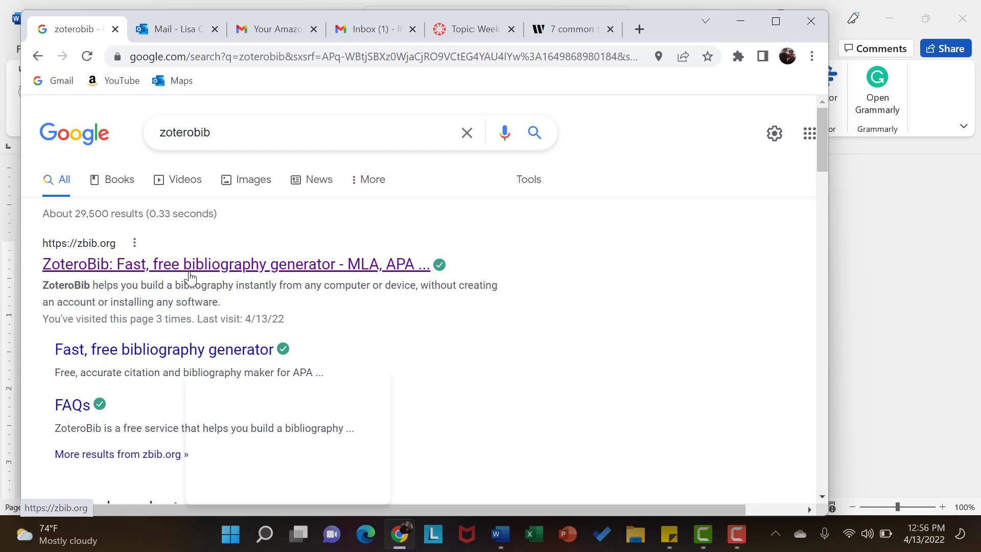
Open zbib.org from the results and keep the American Psychological Association 7th edition style
click(384, 274)
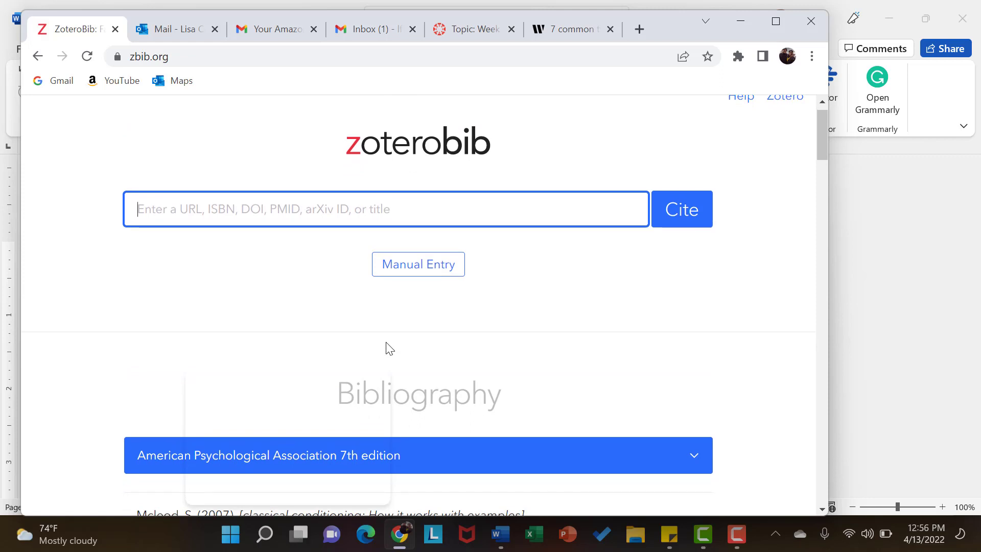
scroll(386, 350, down, 1)
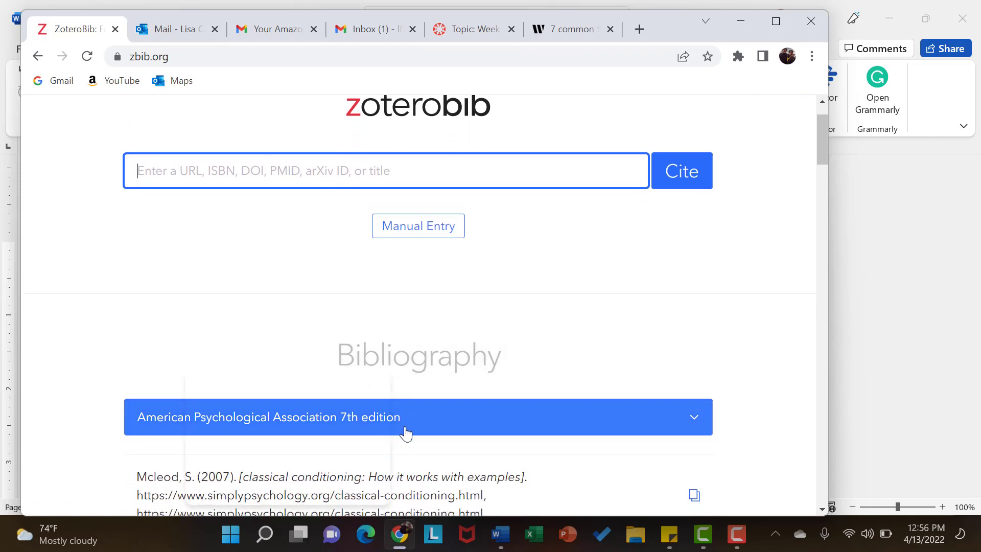
click(695, 421)
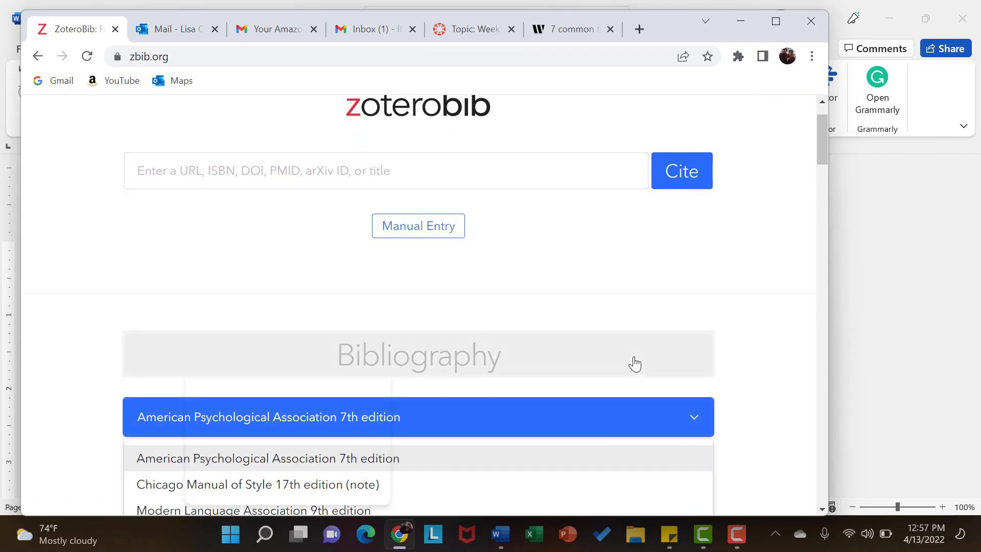
scroll(633, 364, down, 1)
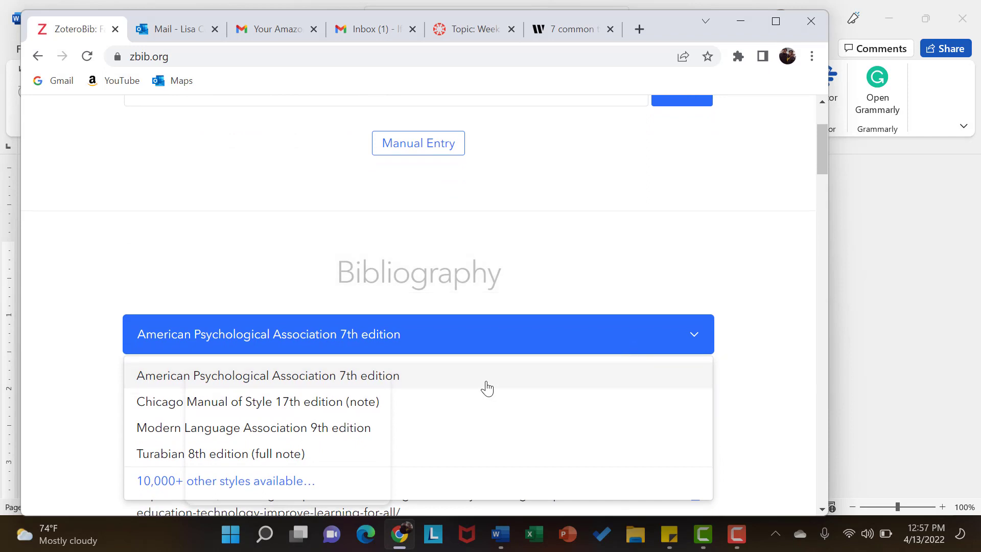
click(397, 378)
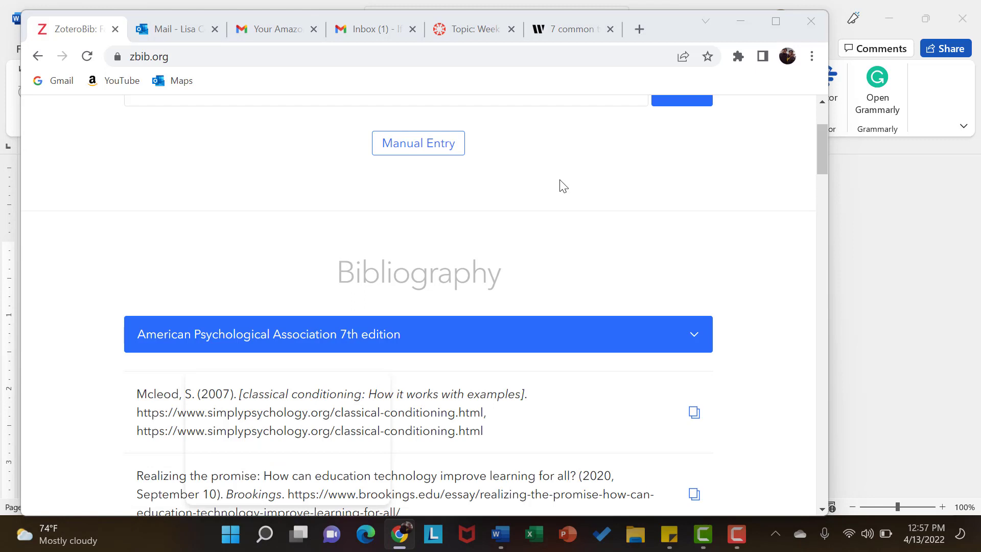
scroll(610, 197, up, 3)
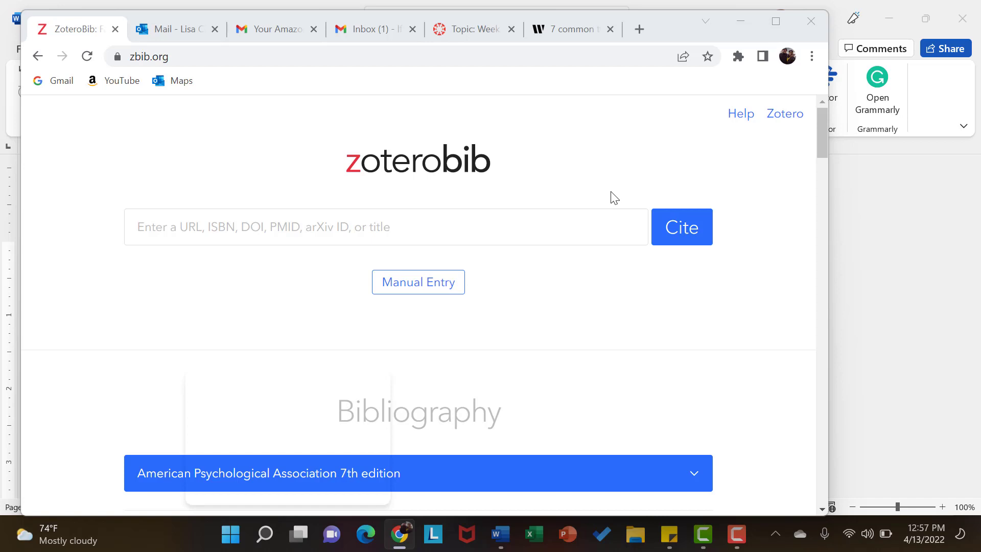
Cite the pasted writer.com plagiarism URL and select the generated APA citation
click(553, 233)
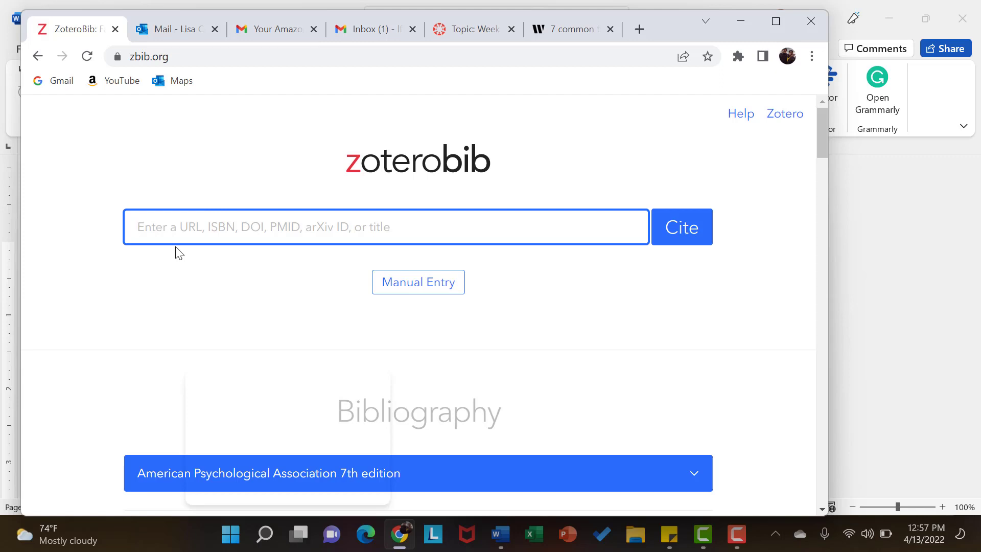
key(ctrl+v)
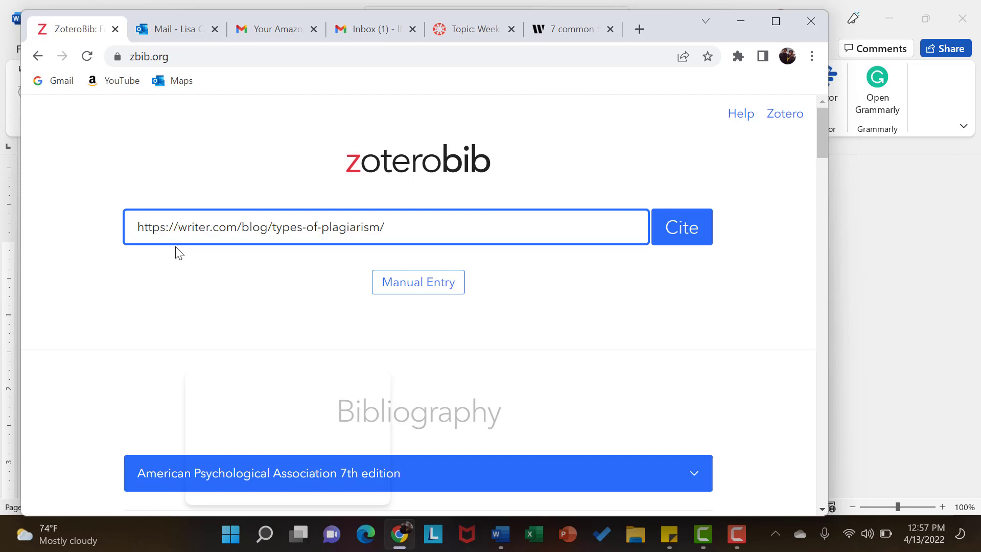
click(698, 238)
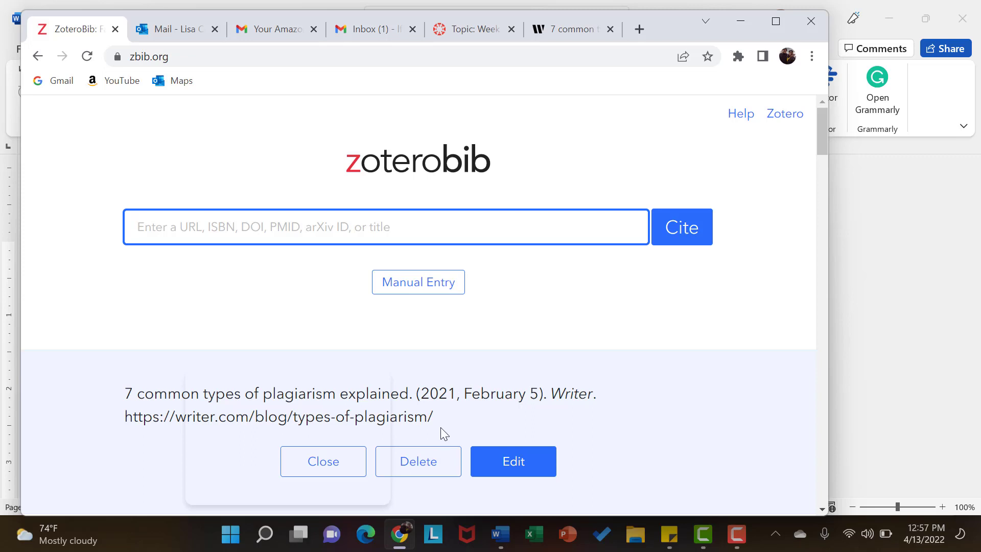
drag(440, 424, 126, 390)
key(ctrl+c)
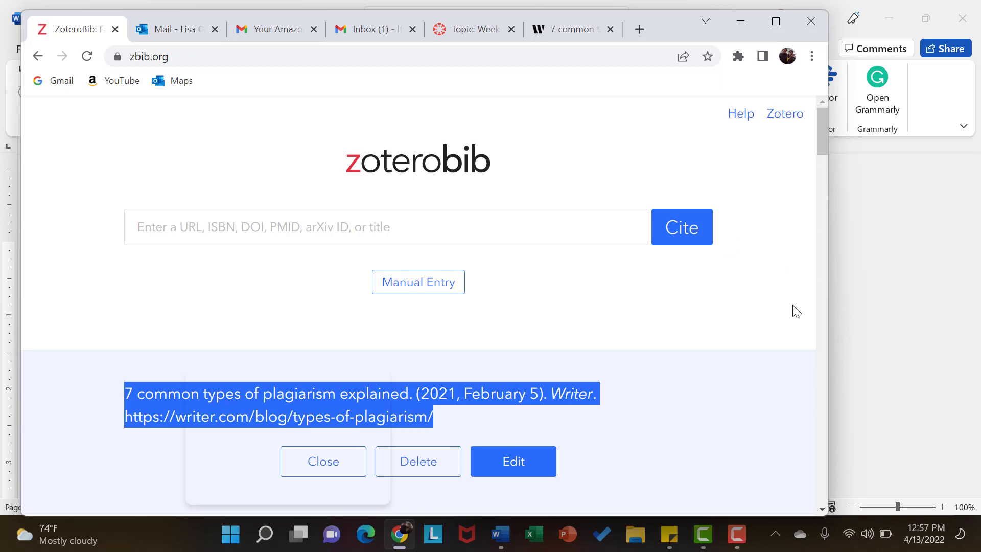
Paste the APA citation into the blank Word document and add a new line below
click(947, 330)
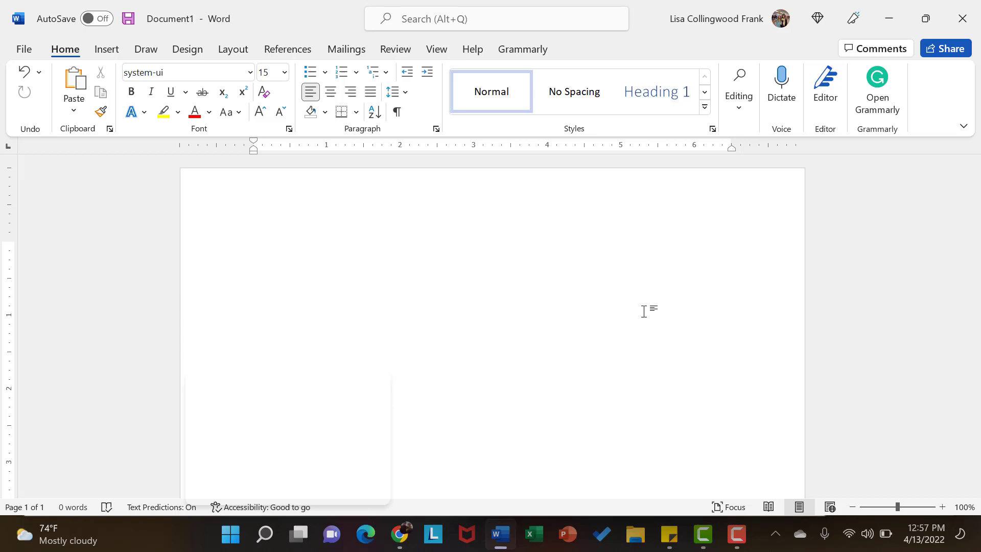
key(ctrl+v)
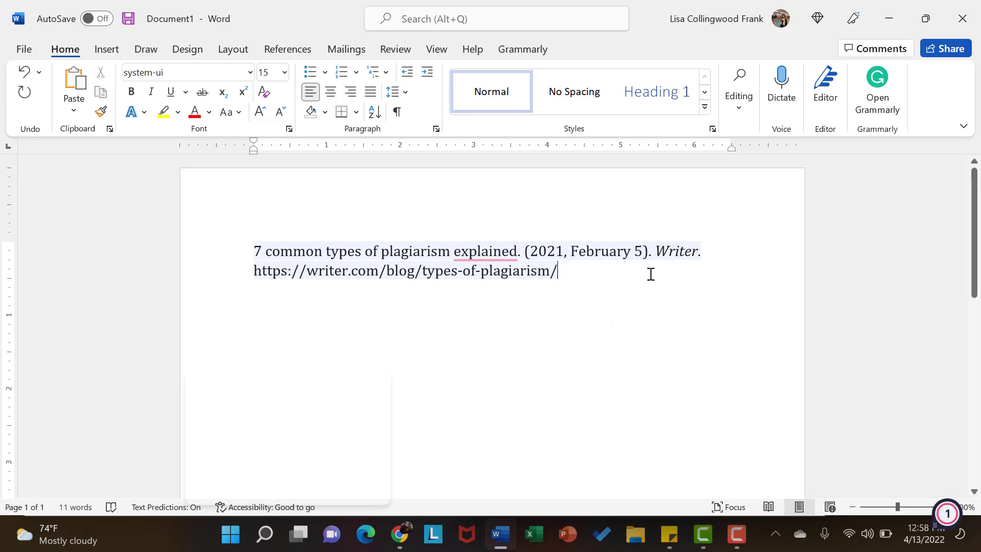
key(Return)
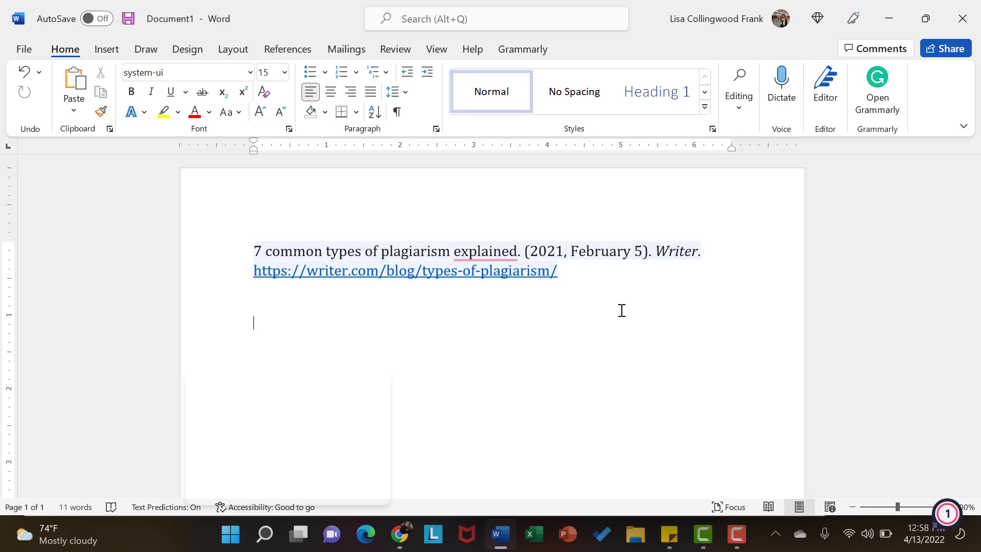
Type the in-text citation '(7 common types, 2021)' below the reference, fixing the typo
text((7 co)
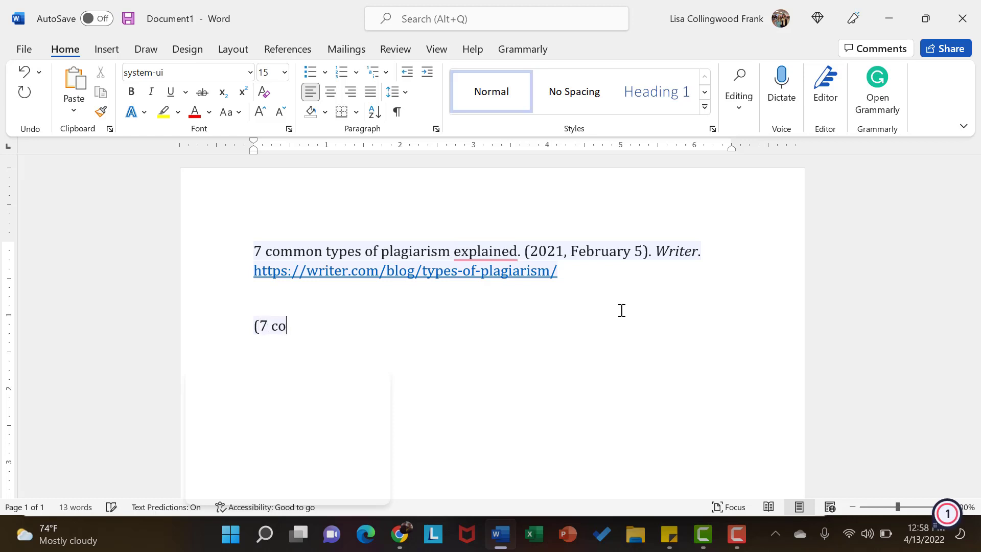
text(mmon tyup)
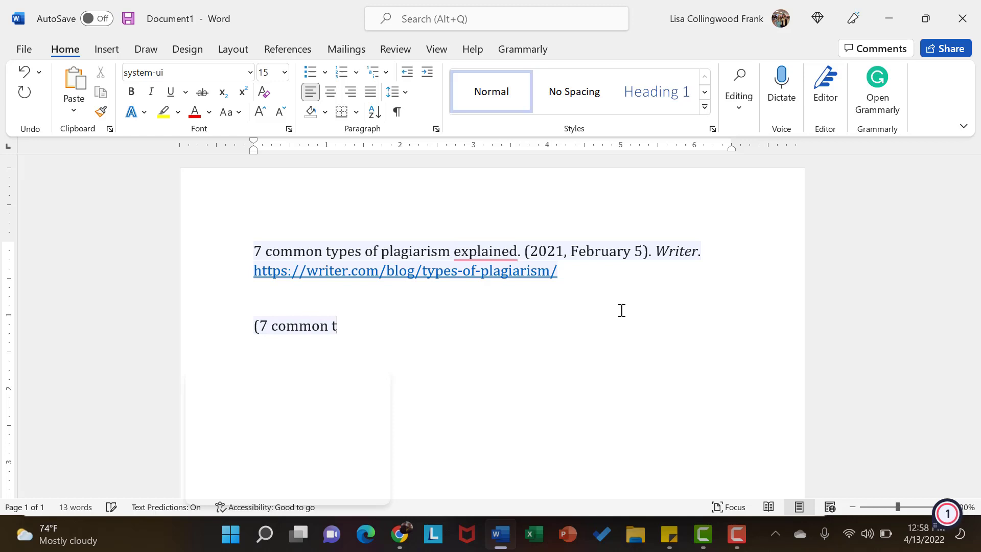
key(BackSpace)
key(BackSpace)
text(pes)
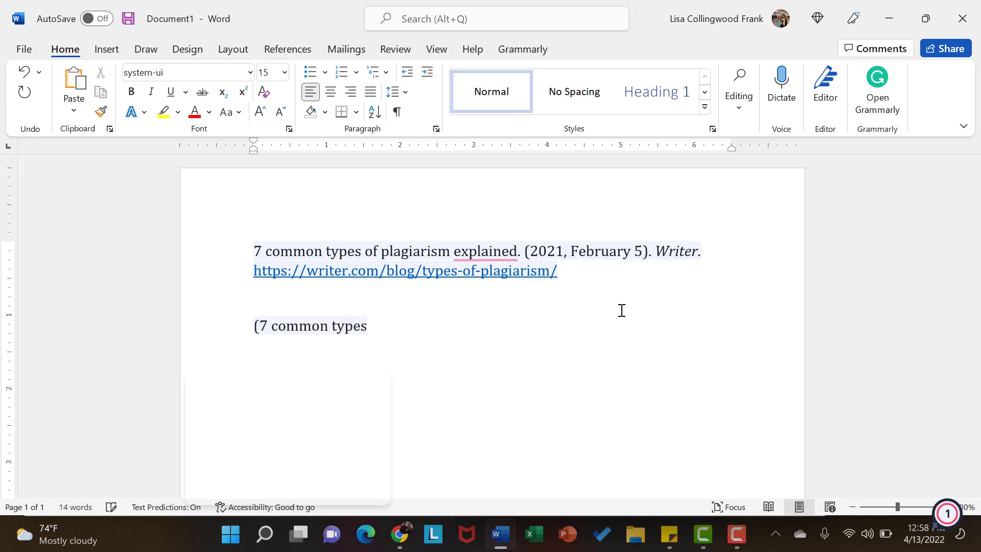
text(, 2)
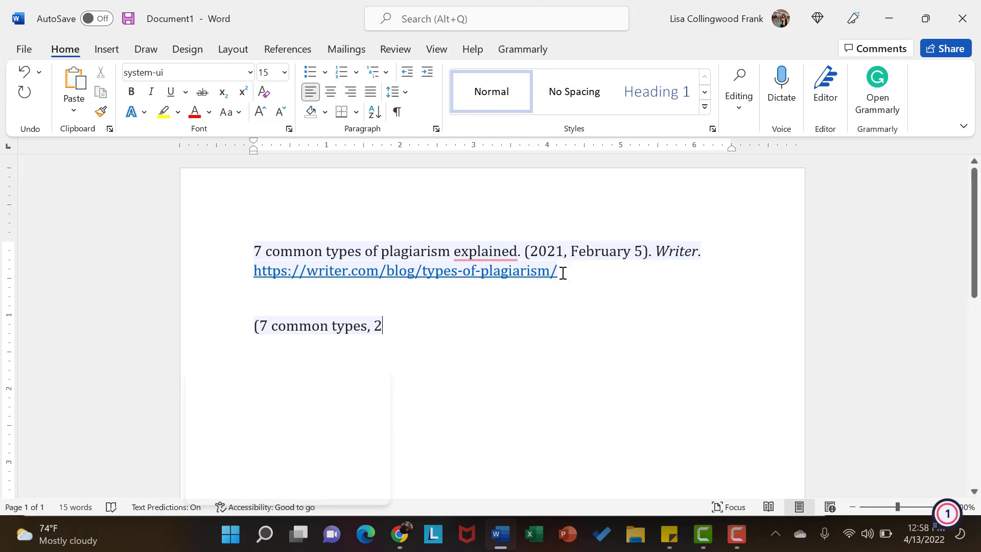
text(021))
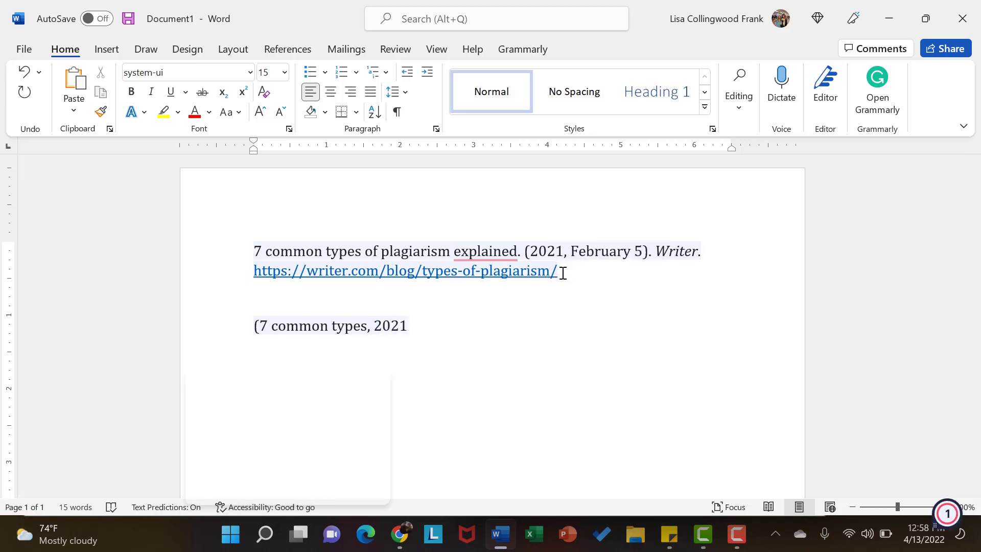